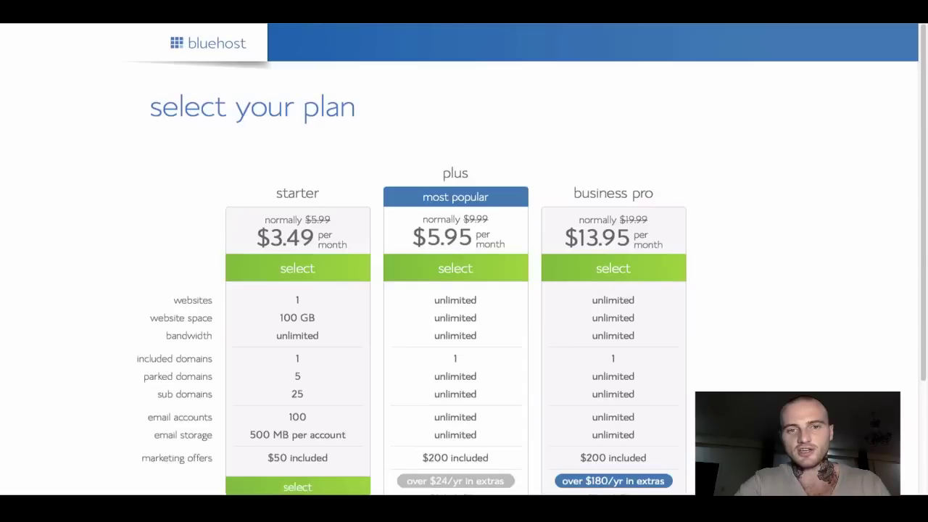
Scroll through the plan comparison to the starter plan's select button
scroll(463, 260, "down", 2)
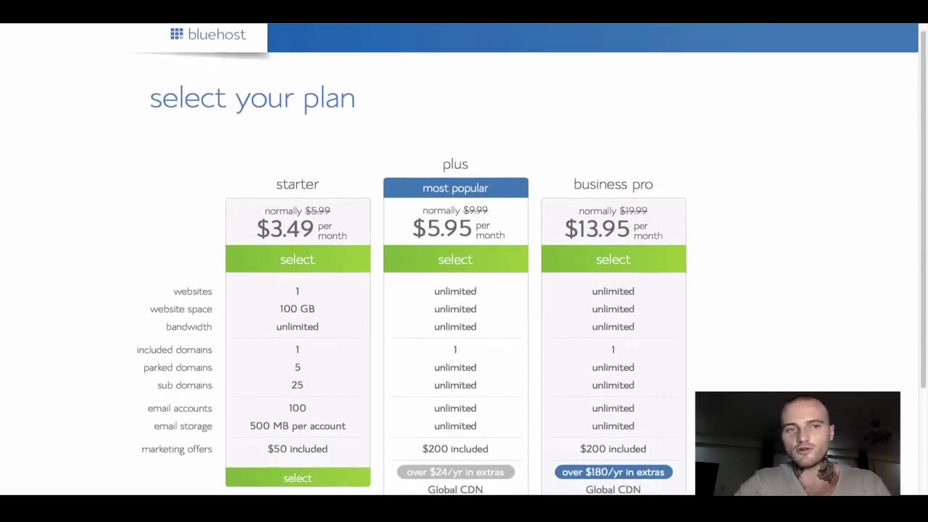
scroll(464, 261, "down", 1)
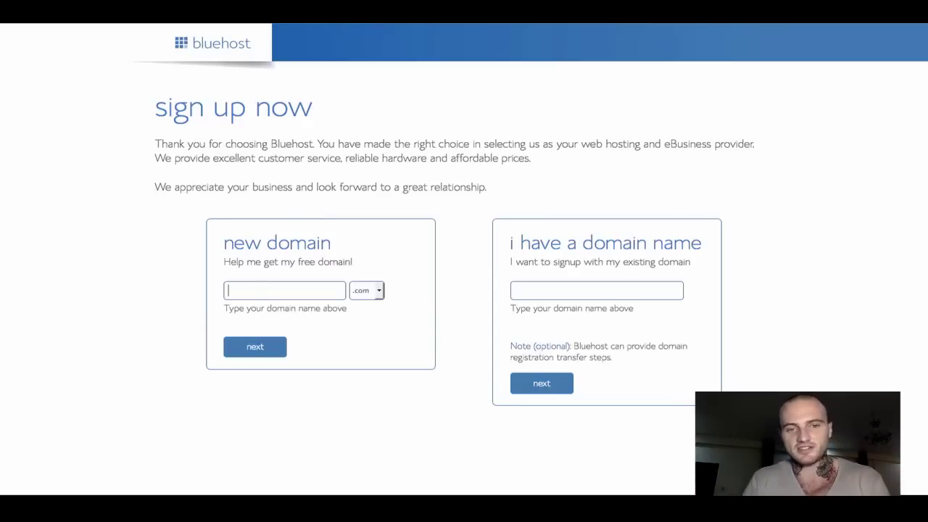
Enter 'webmakings' with the .com extension as the new domain and submit it for availability
left_click(365, 290)
left_click(366, 290)
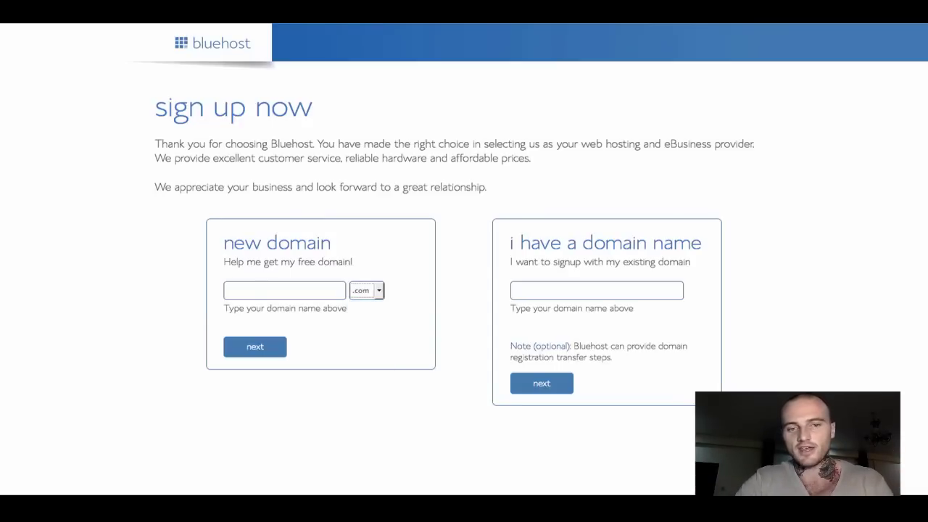
left_click(284, 290)
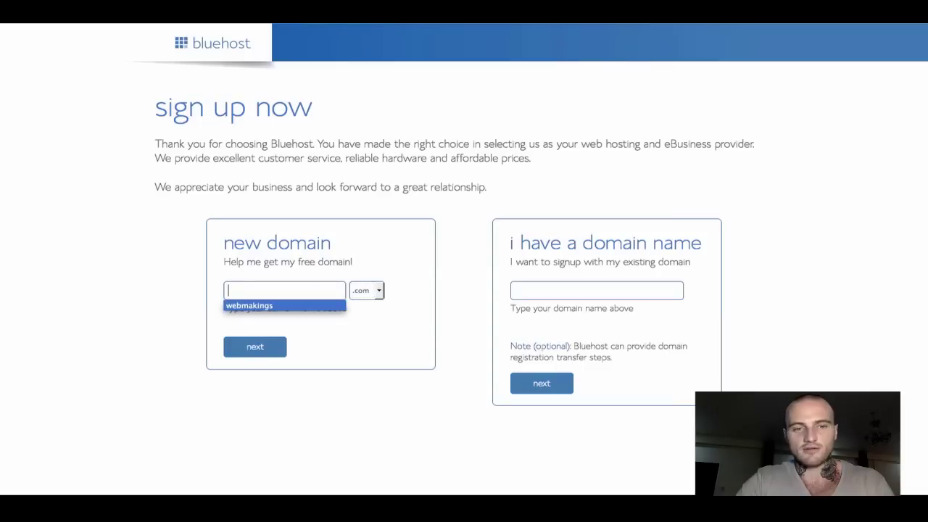
key("Down")
key("Return")
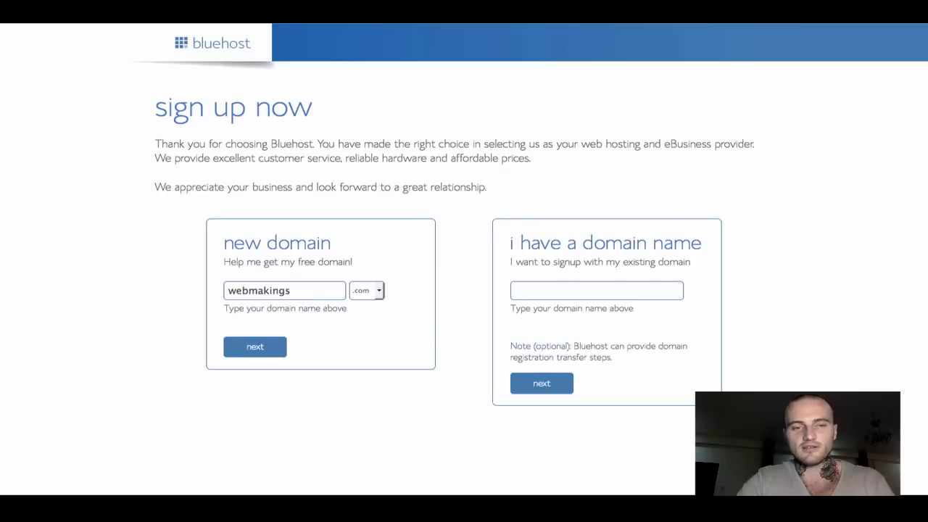
key("Down")
key("Escape")
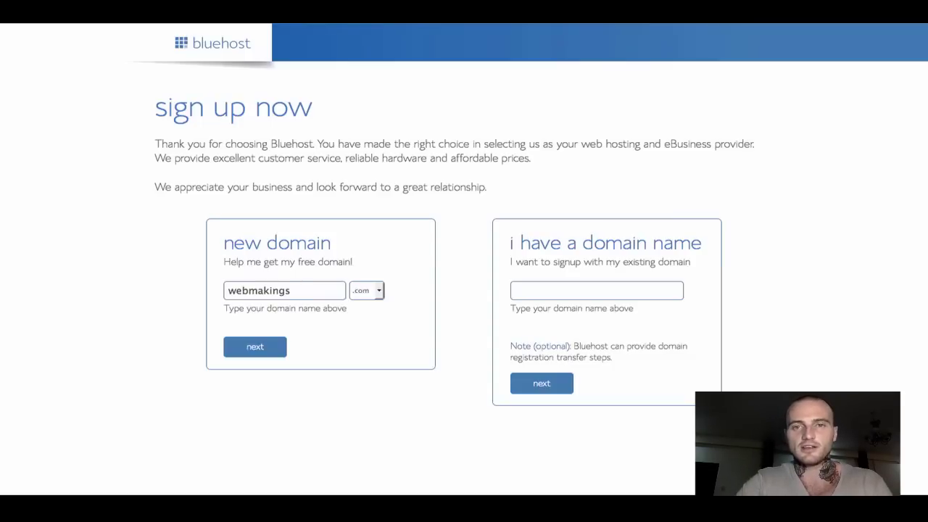
key("Return")
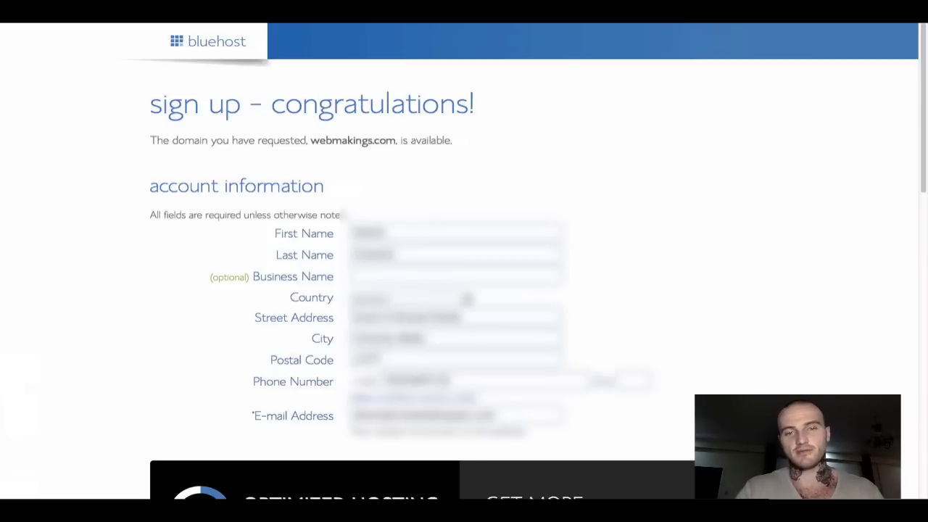
Change the Account Plan to 'Starter 12 Month Price - $4.95/mo.' instead of 36 months
scroll(464, 261, "down", 7)
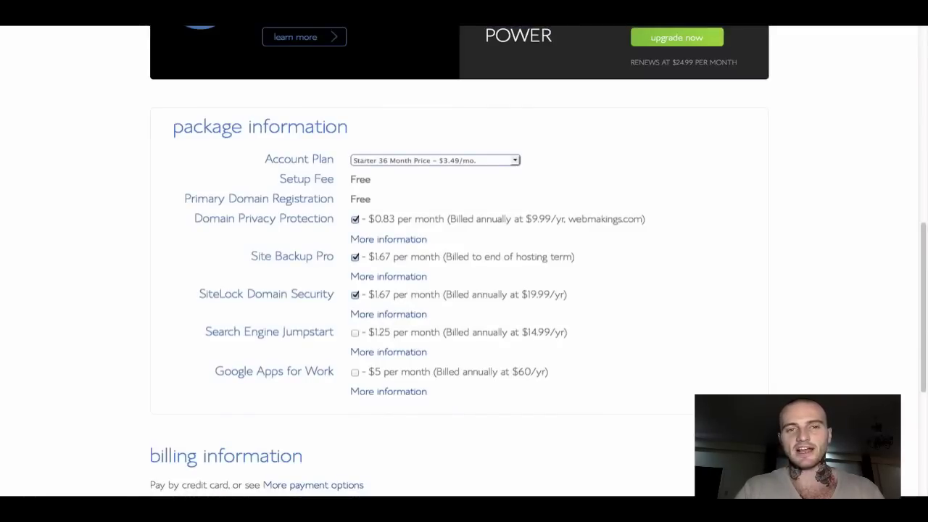
left_click(435, 160)
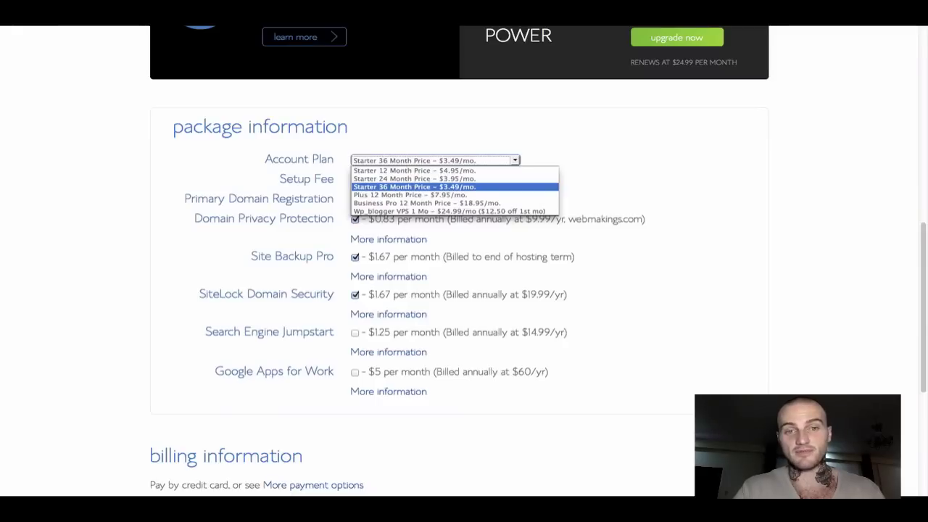
key("Up")
key("Up")
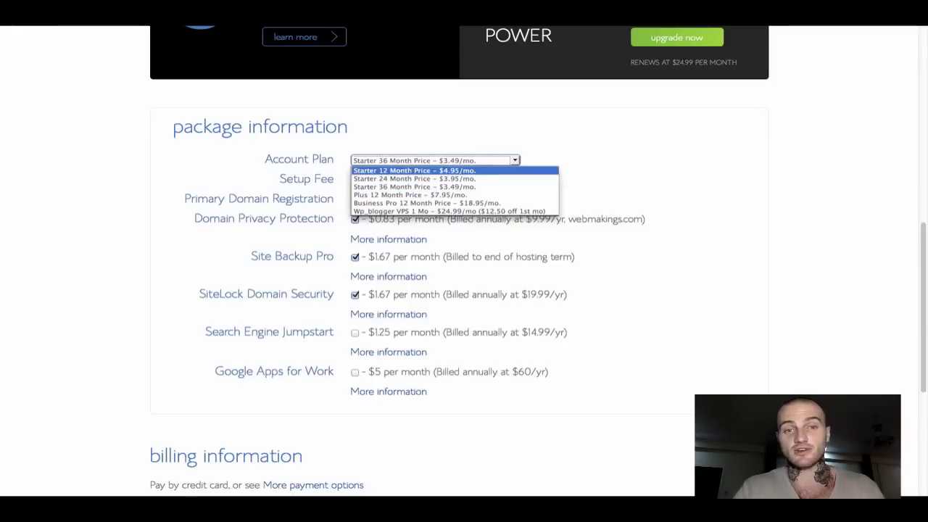
key("Return")
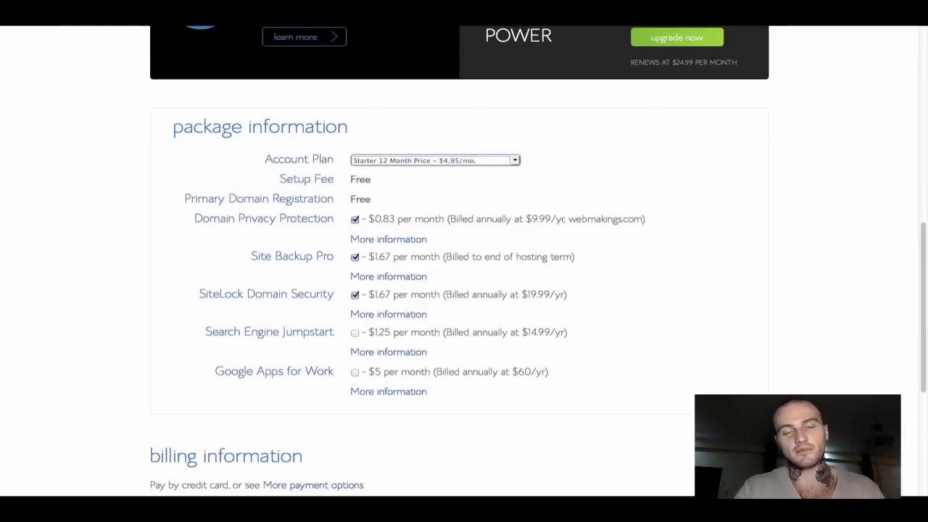
key("alt+Down")
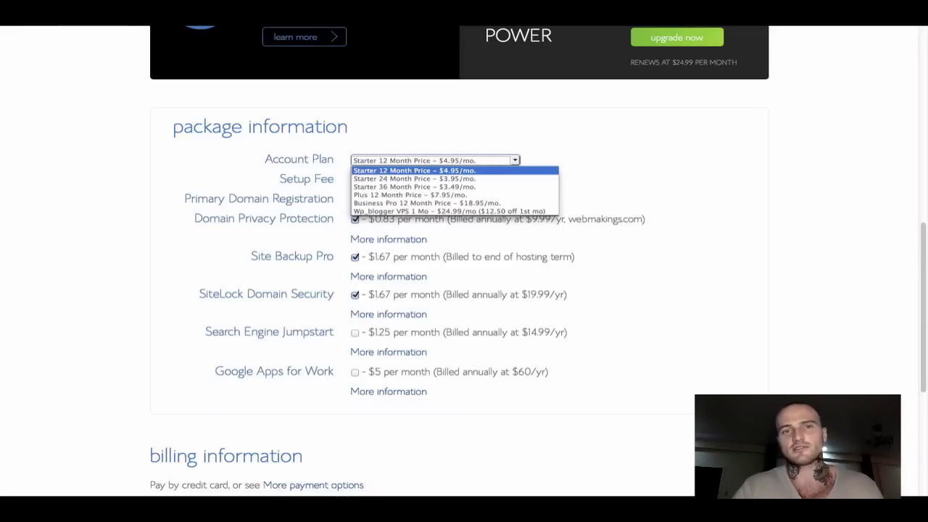
key("Escape")
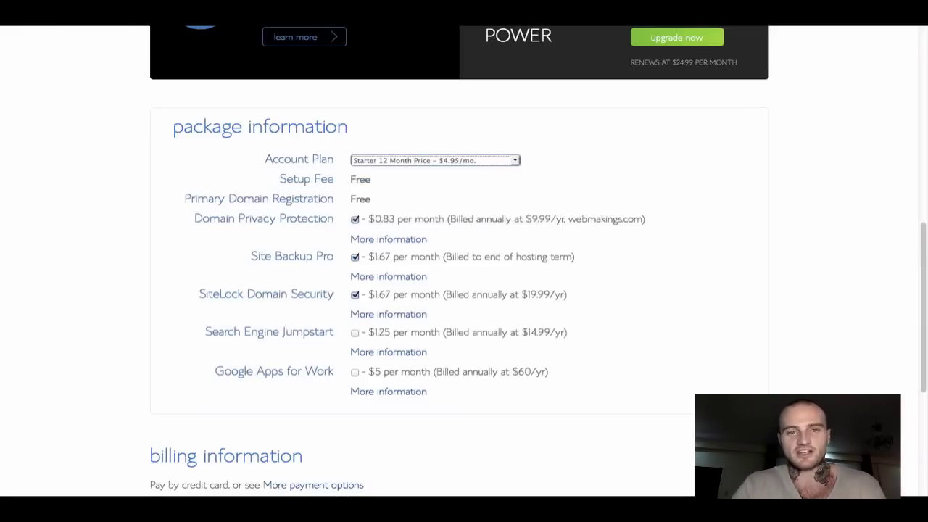
key("alt+Down")
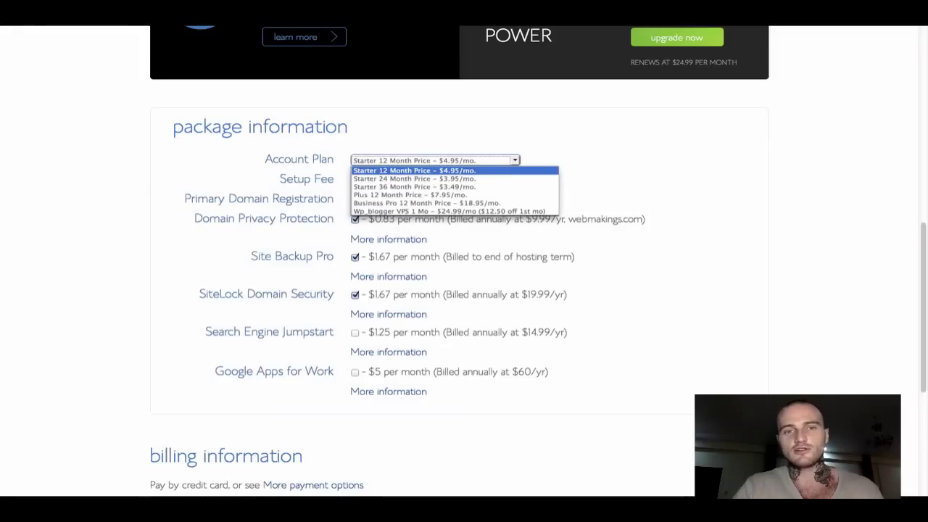
key("Down")
key("Down")
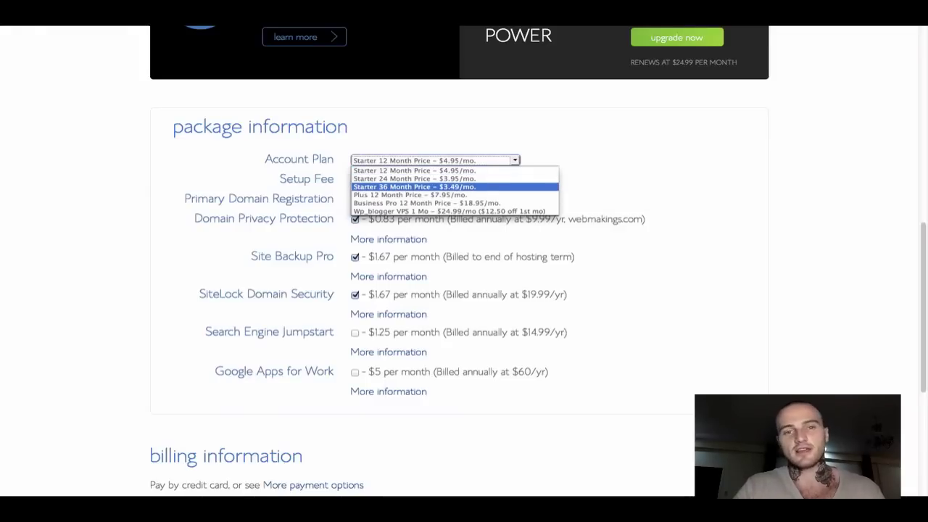
key("Up")
key("Up")
key("Return")
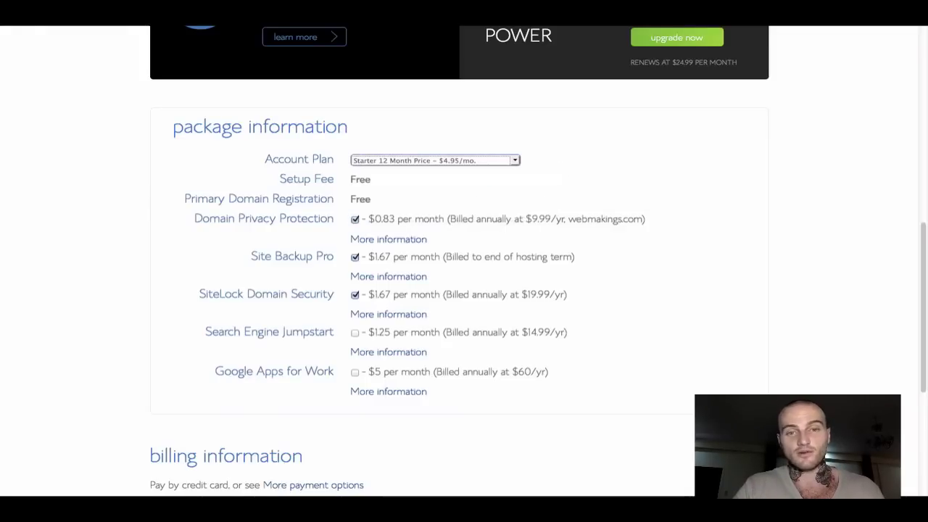
Uncheck the Domain Privacy Protection, Site Backup Pro and SiteLock Domain Security add-ons
scroll(464, 261, "down", 1)
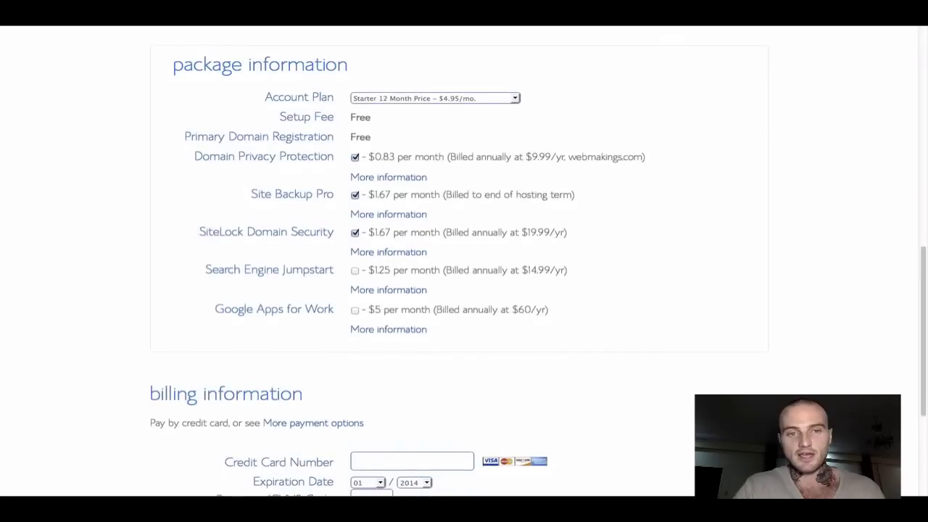
left_click_drag(280, 117, 328, 117)
left_click(327, 117)
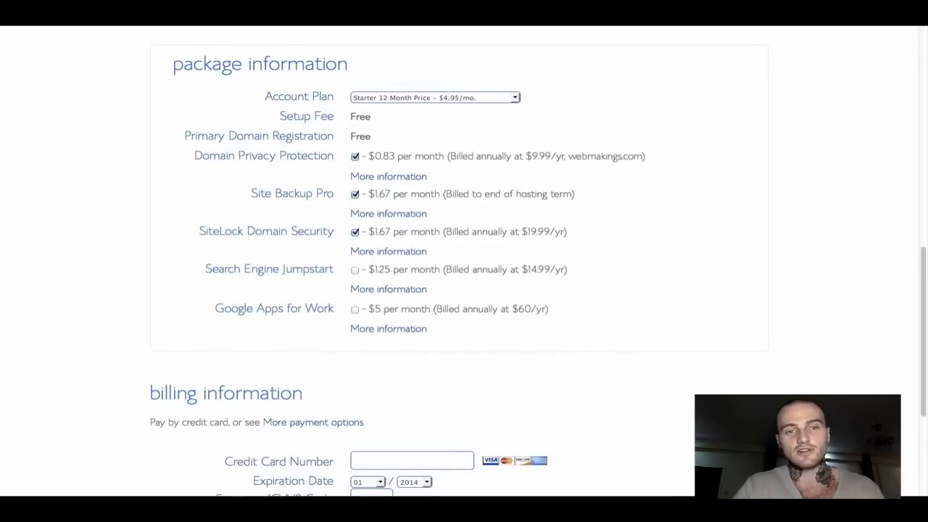
left_click(354, 157)
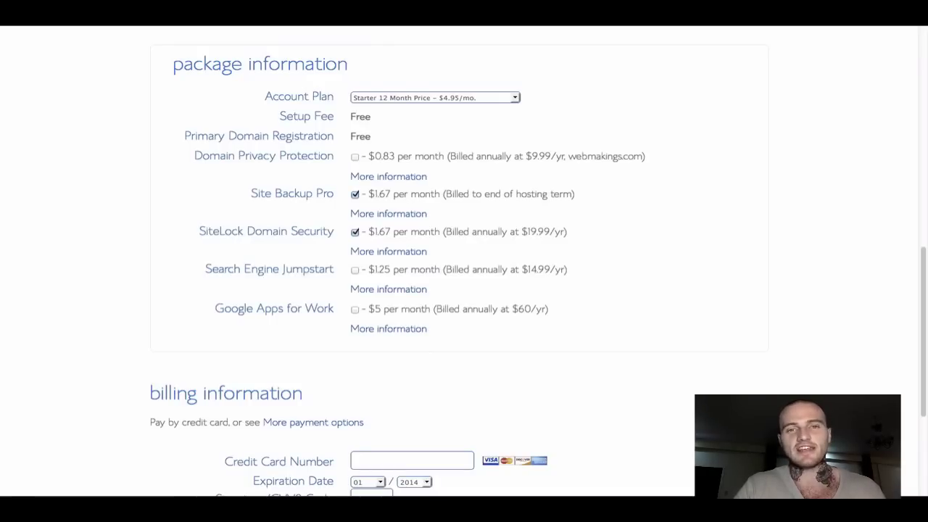
scroll(463, 261, "down", 1)
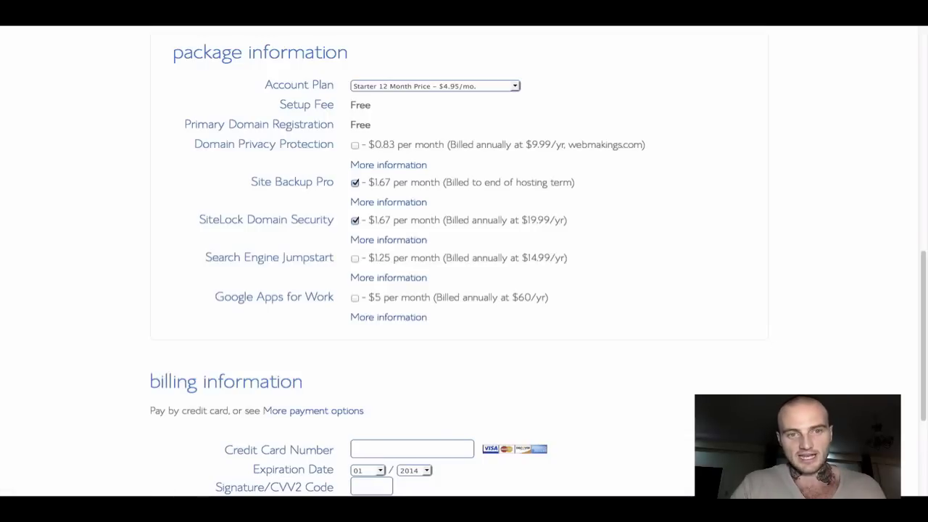
left_click(354, 183)
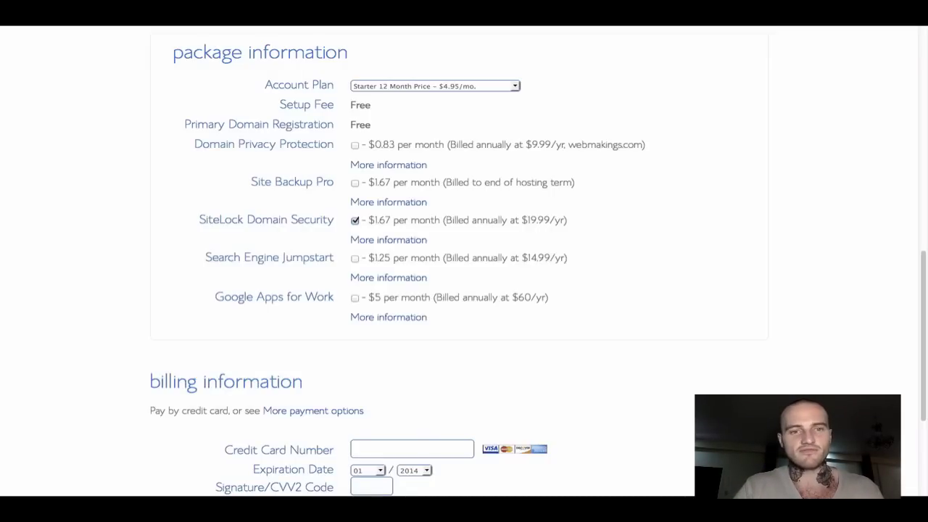
scroll(463, 266, "down", 1)
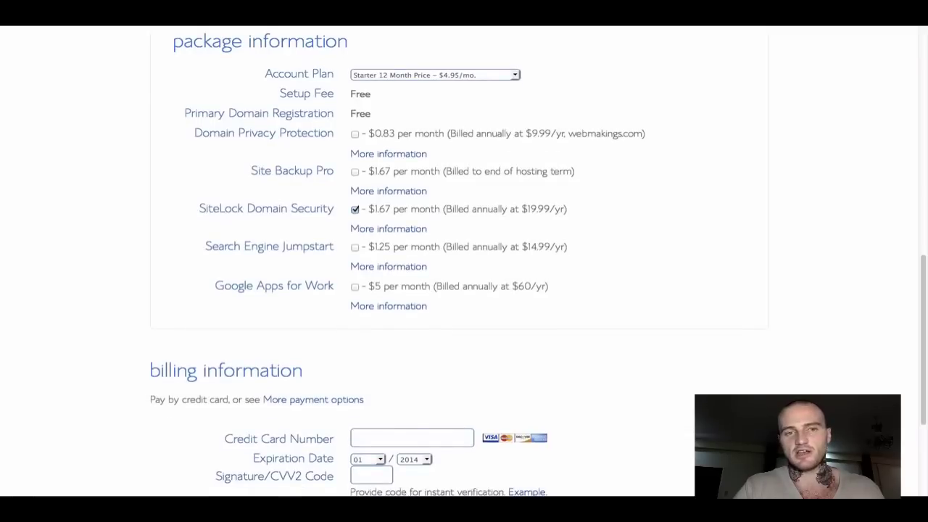
left_click(355, 210)
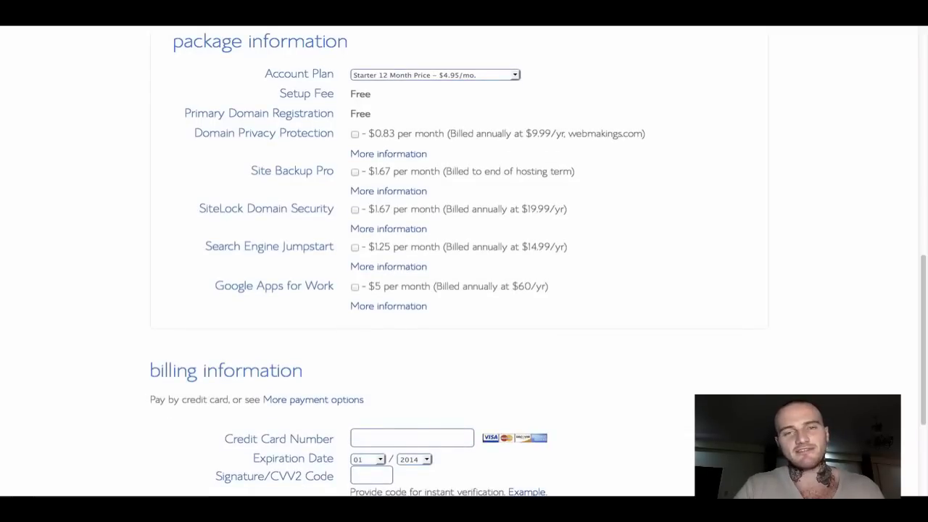
Scroll further down the order form toward the next button
scroll(464, 265, "down", 3)
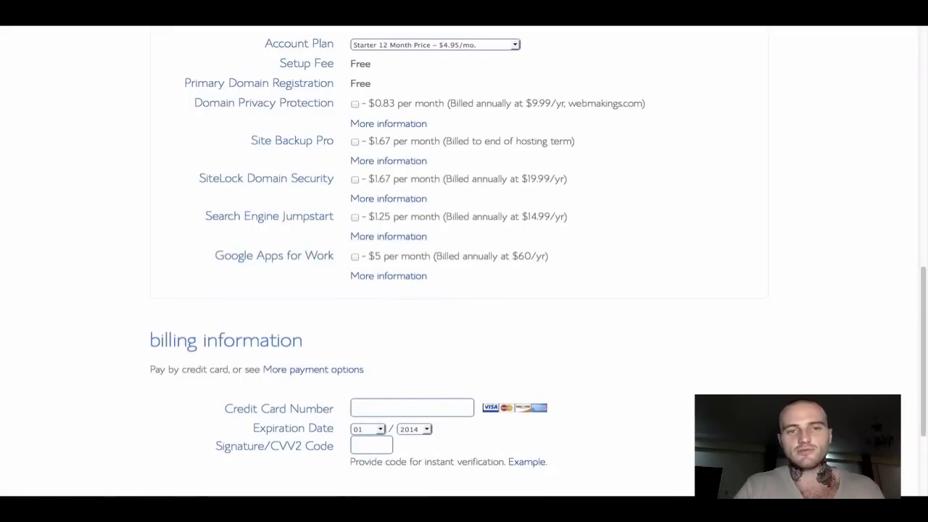
scroll(464, 265, "down", 1)
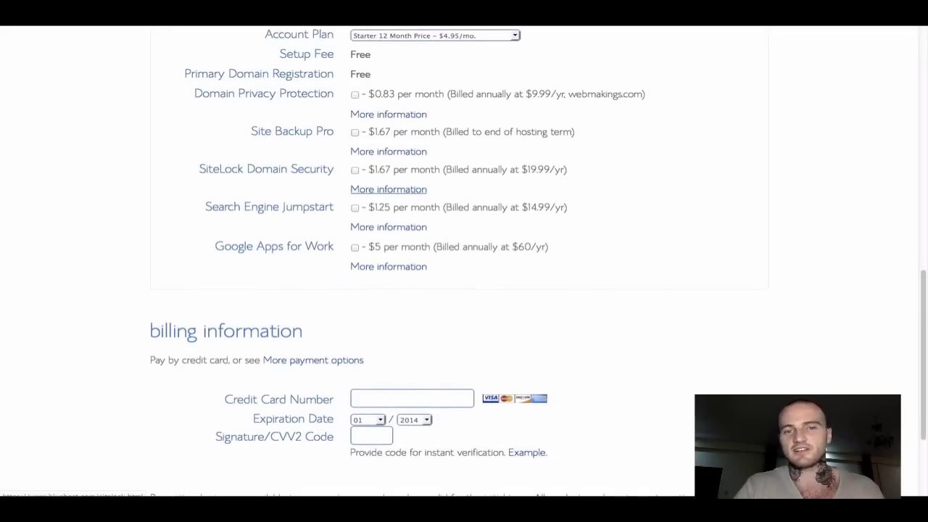
scroll(464, 261, "down", 2)
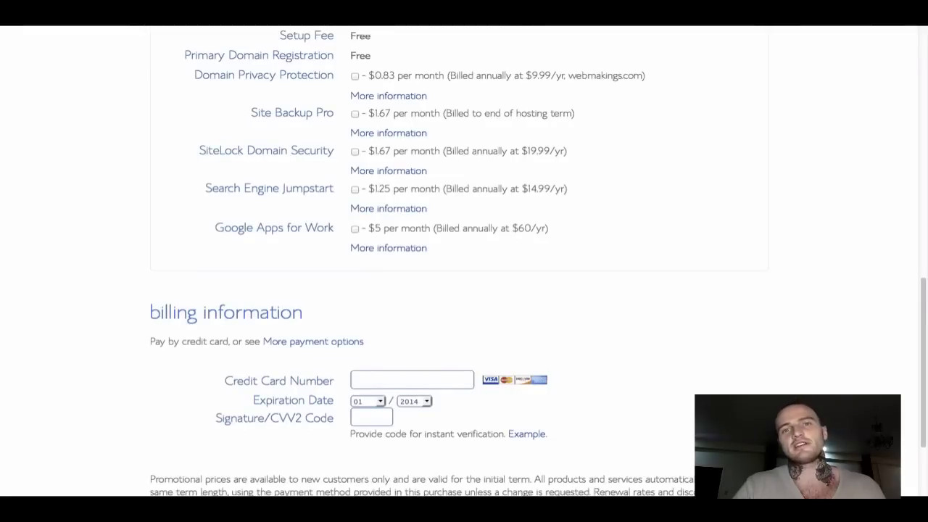
scroll(464, 261, "up", 5)
scroll(464, 261, "down", 2)
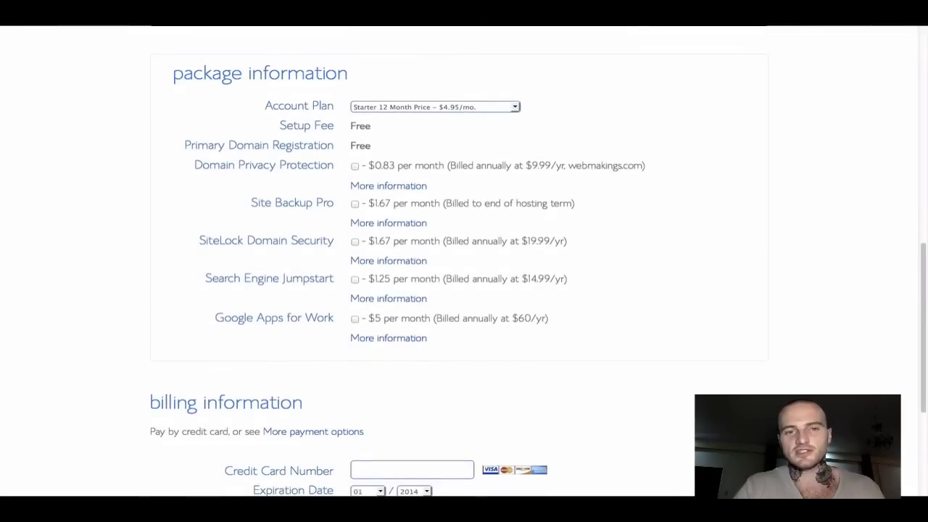
scroll(464, 261, "down", 5)
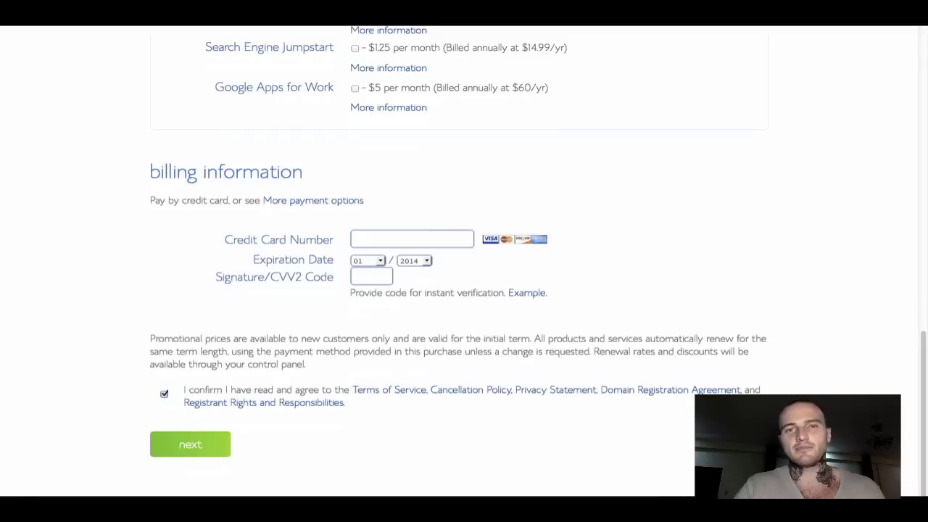
Switch the payment method from credit card to Pay with PayPal
left_click(312, 200)
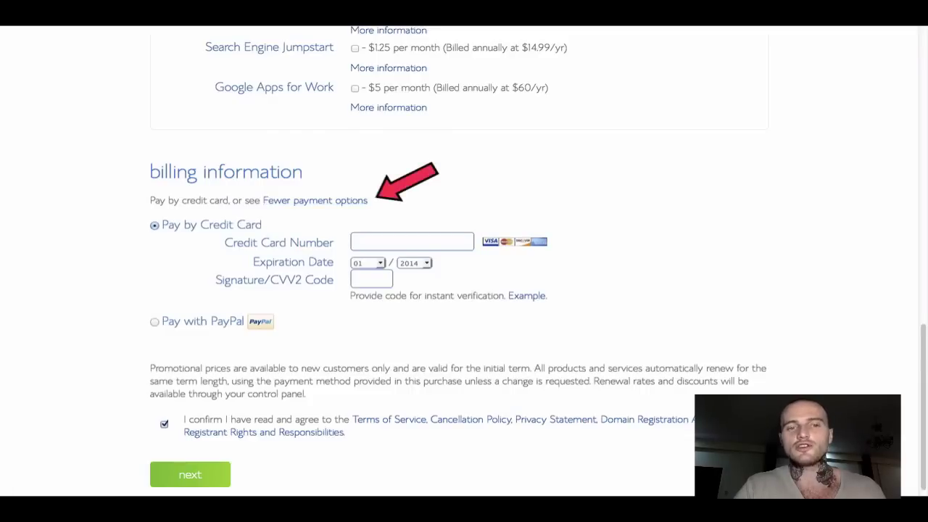
left_click(155, 321)
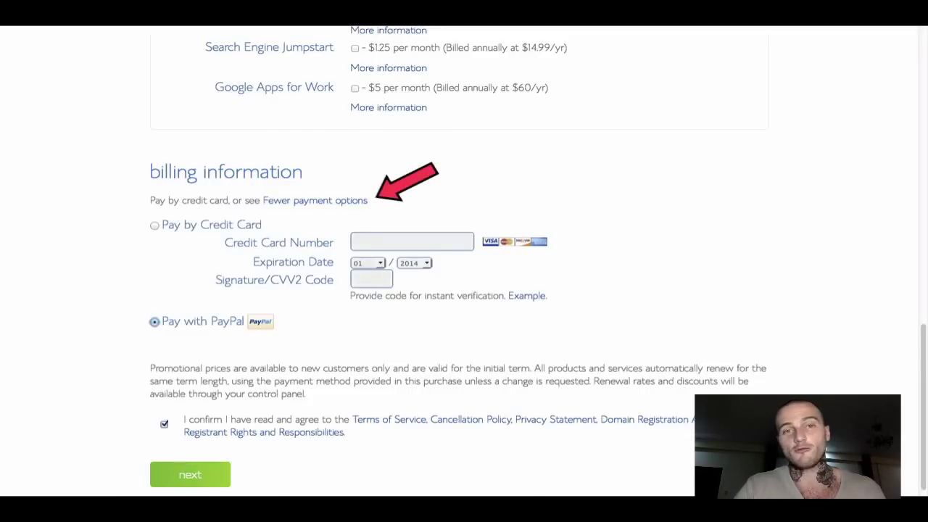
scroll(464, 261, "down", 1)
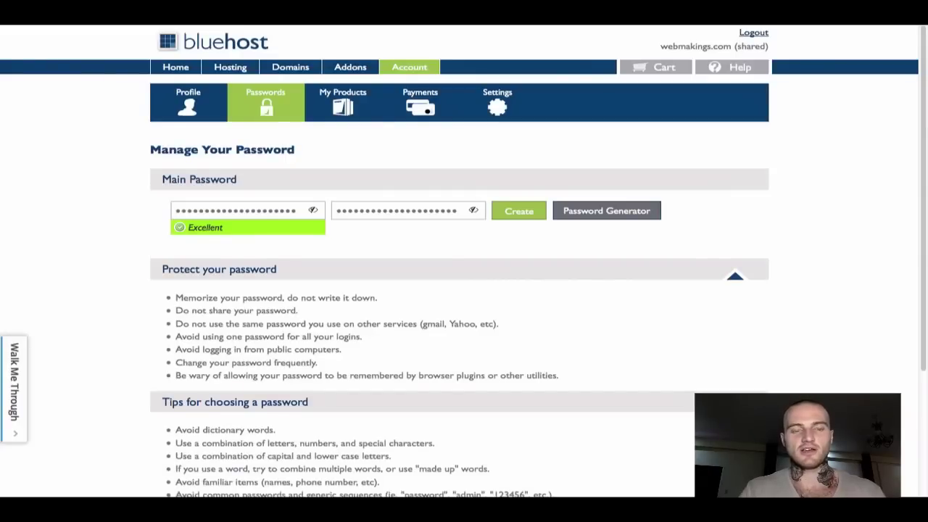
Create the main account password and decline the browser's offer to save it
scroll(464, 261, "down", 2)
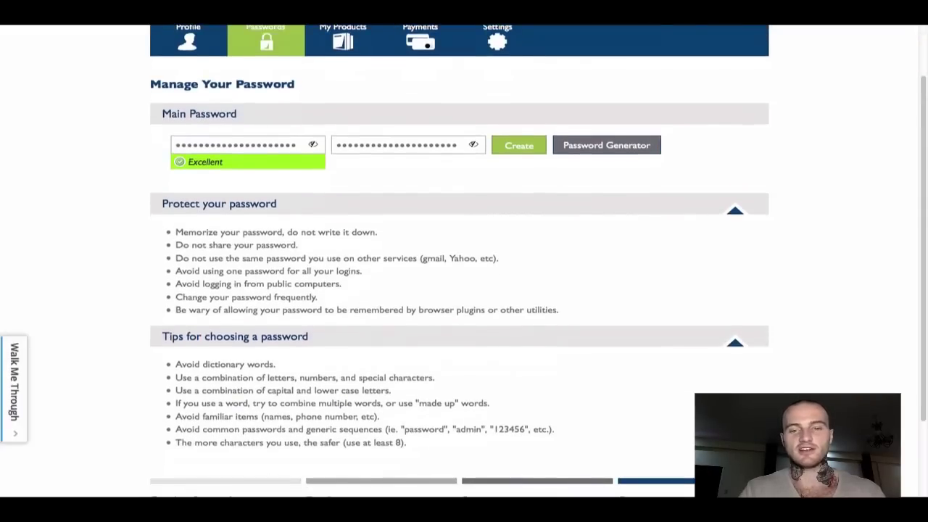
scroll(463, 260, "down", 3)
scroll(464, 261, "up", 5)
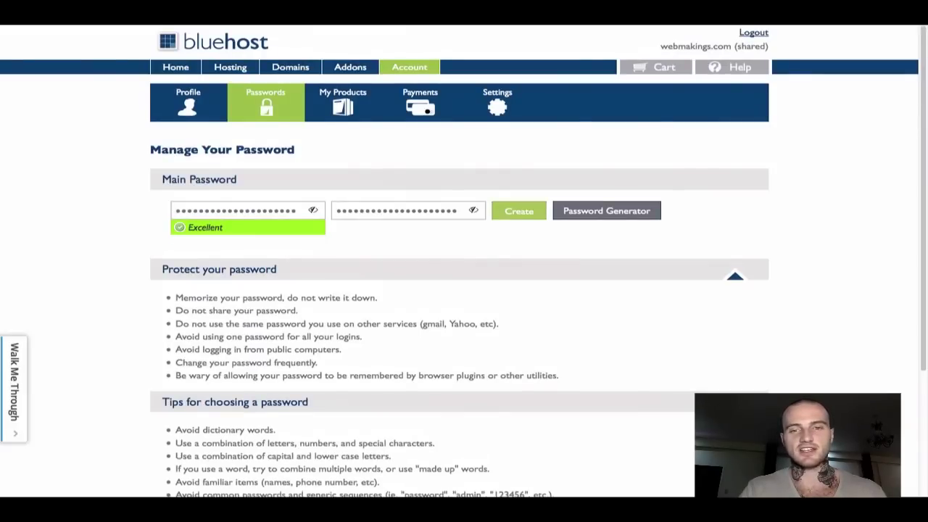
left_click(519, 210)
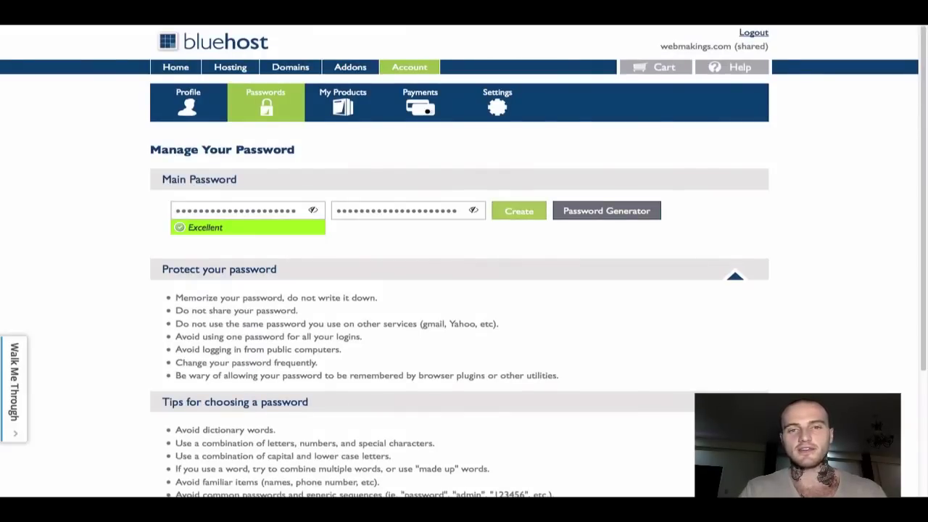
left_click(234, 66)
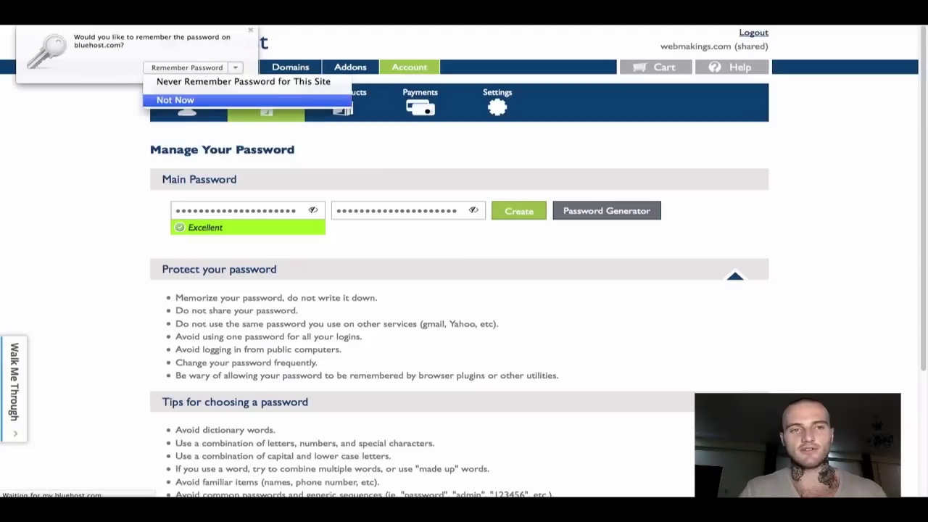
key("Return")
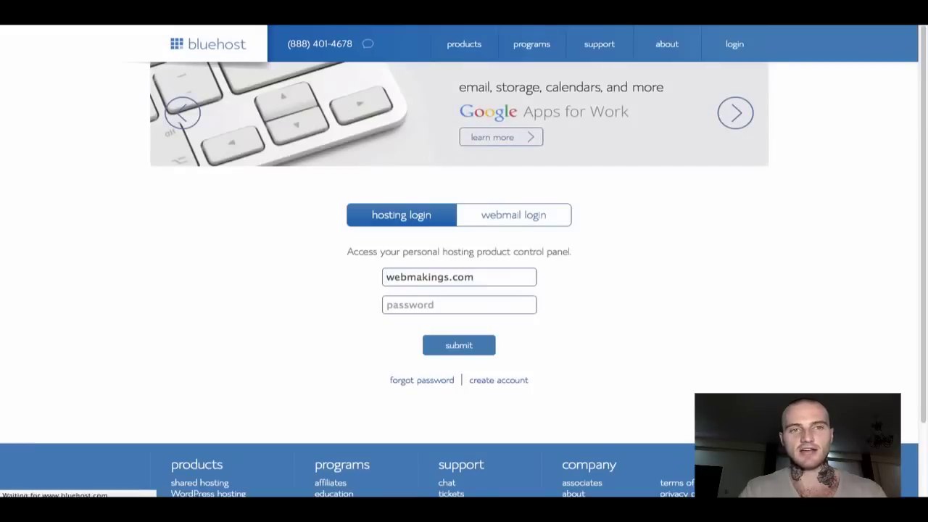
Log in to the webmakings.com hosting account and close the welcome message
left_click(435, 305)
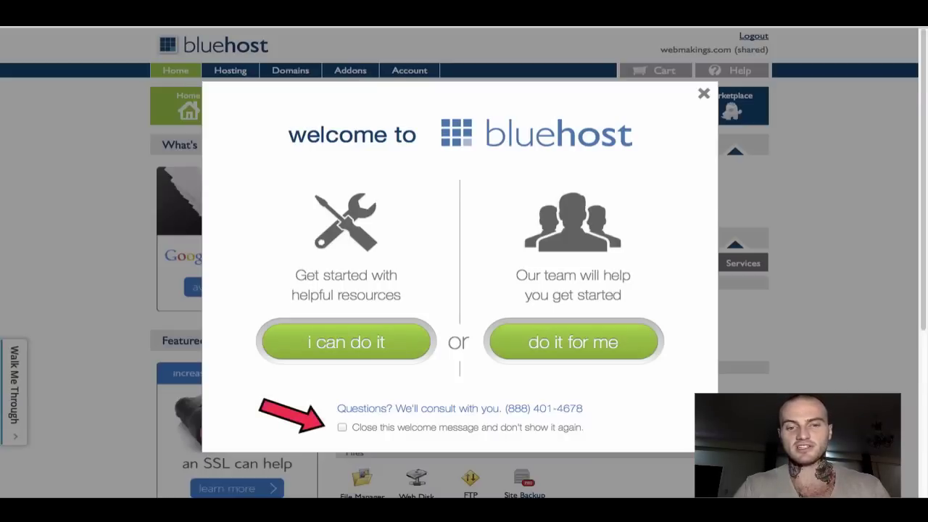
key("Escape")
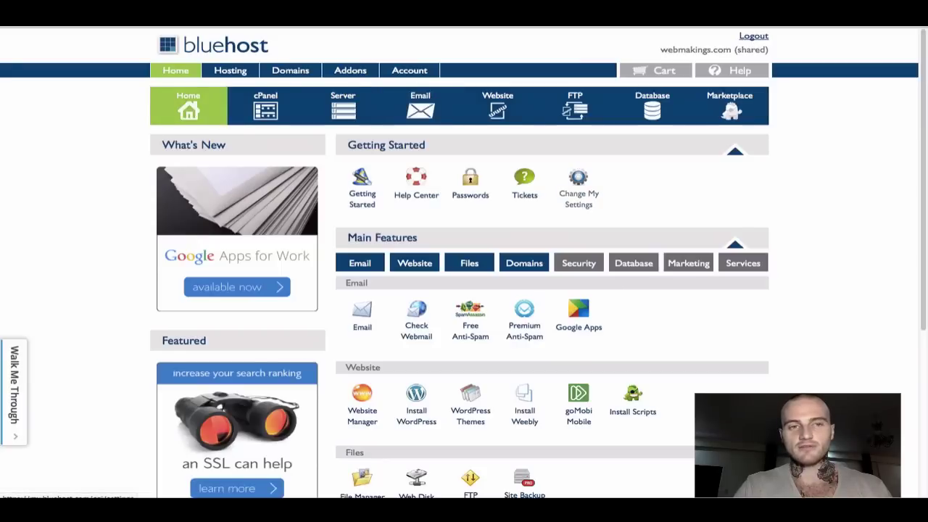
Scroll the dashboard down to the Website section's Install WordPress option
scroll(463, 290, "down", 2)
scroll(464, 290, "down", 3)
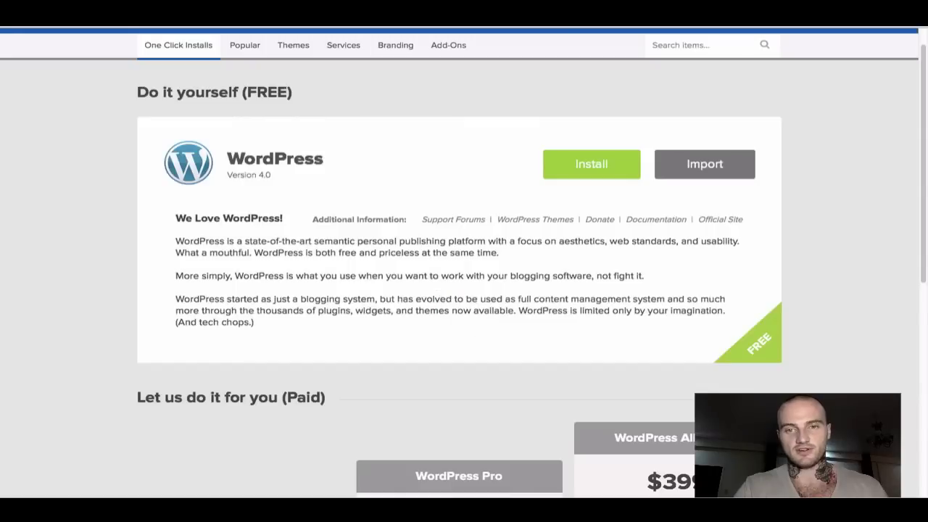
Install free WordPress on webmakings.com, accepting the GPLv2 terms and conditions
scroll(464, 261, "down", 2)
scroll(464, 261, "down", 2)
scroll(464, 261, "up", 3)
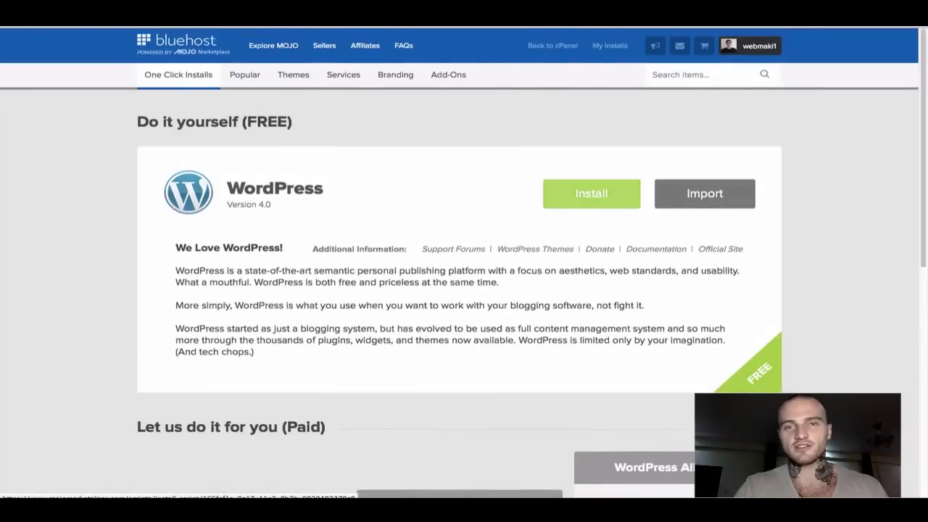
left_click(591, 194)
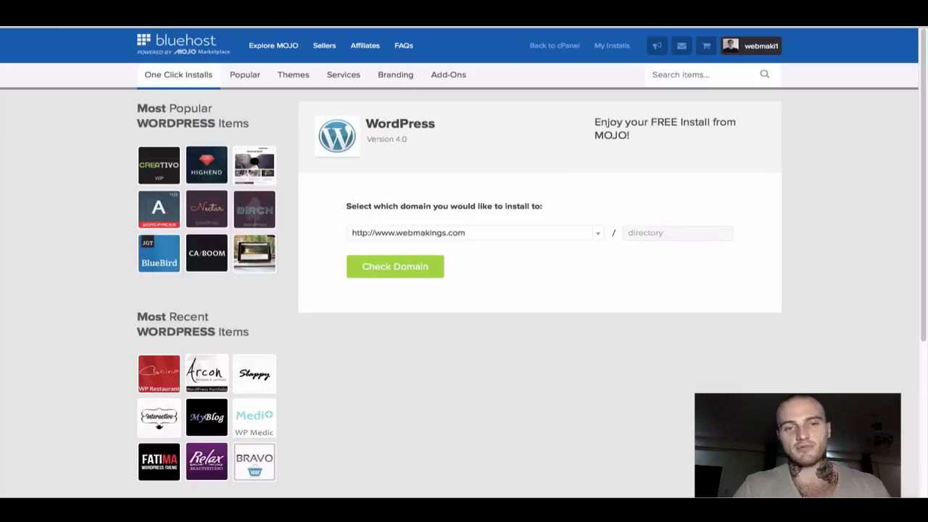
left_click(395, 266)
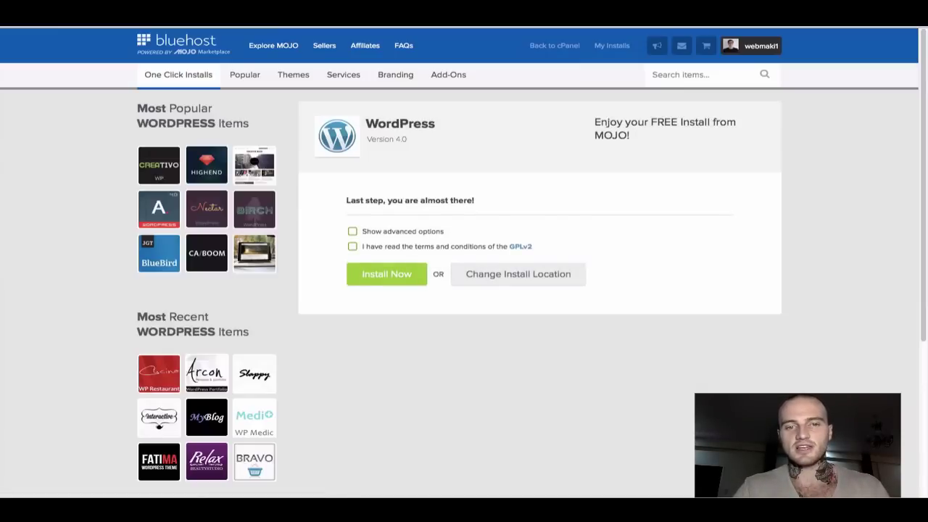
left_click(352, 247)
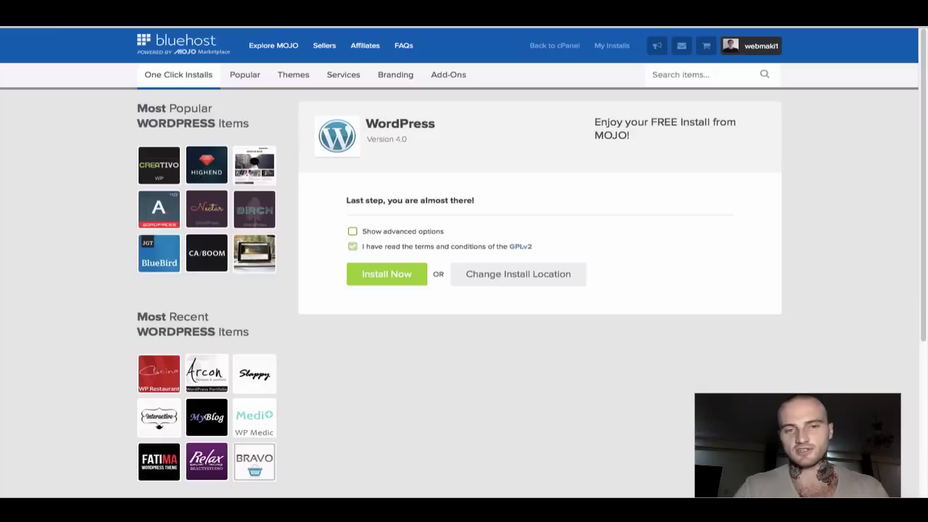
left_click(386, 274)
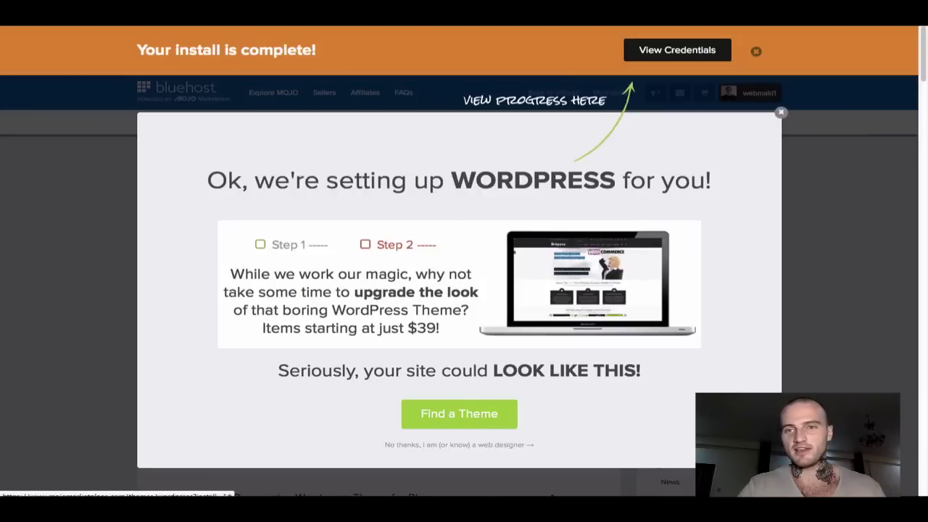
Dismiss the setup message and install-complete notice, then go to My Installs
key("Escape")
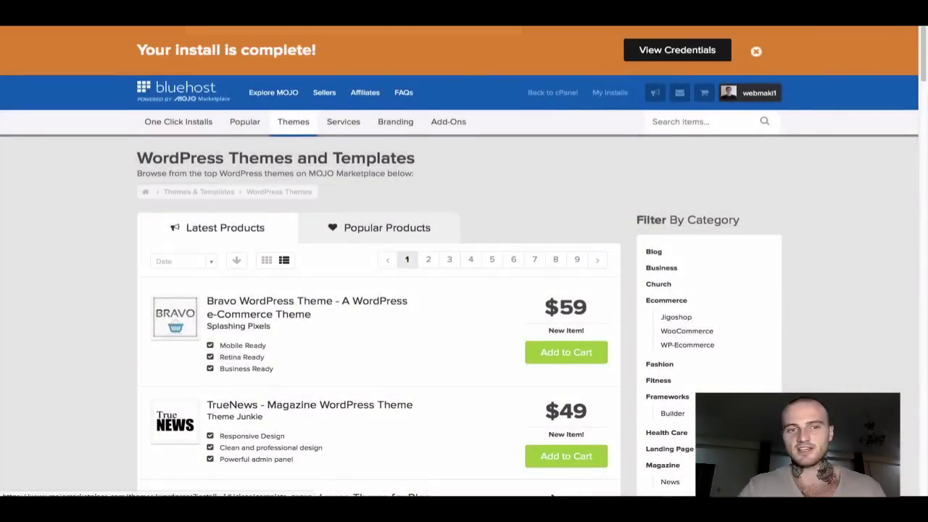
left_click(756, 50)
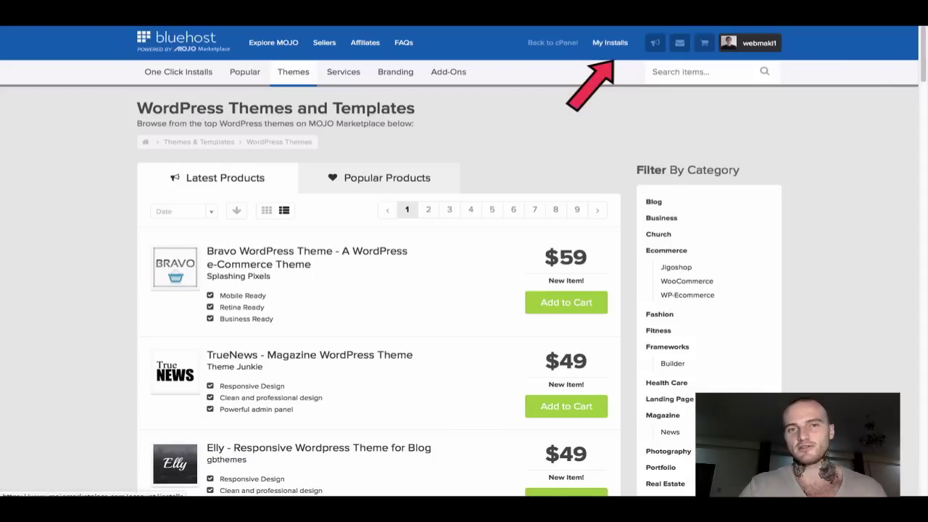
left_click(609, 42)
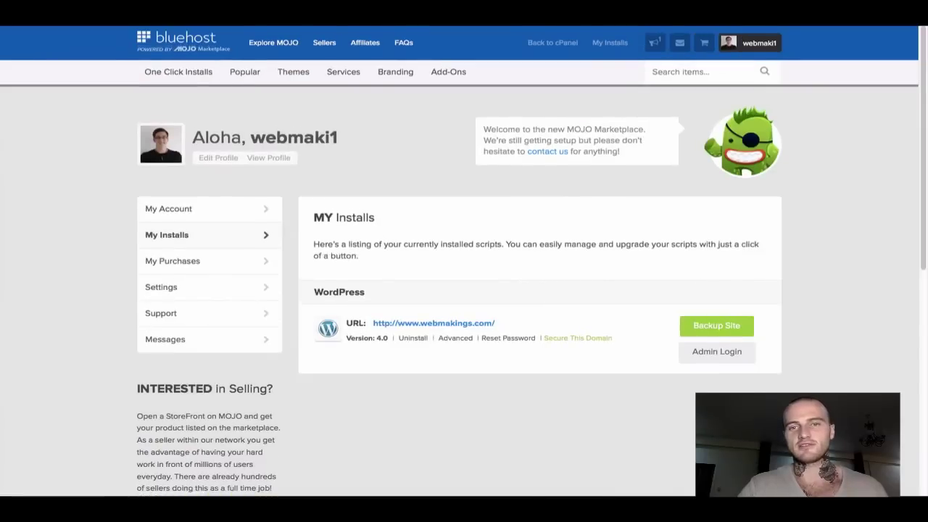
scroll(463, 261, "down", 1)
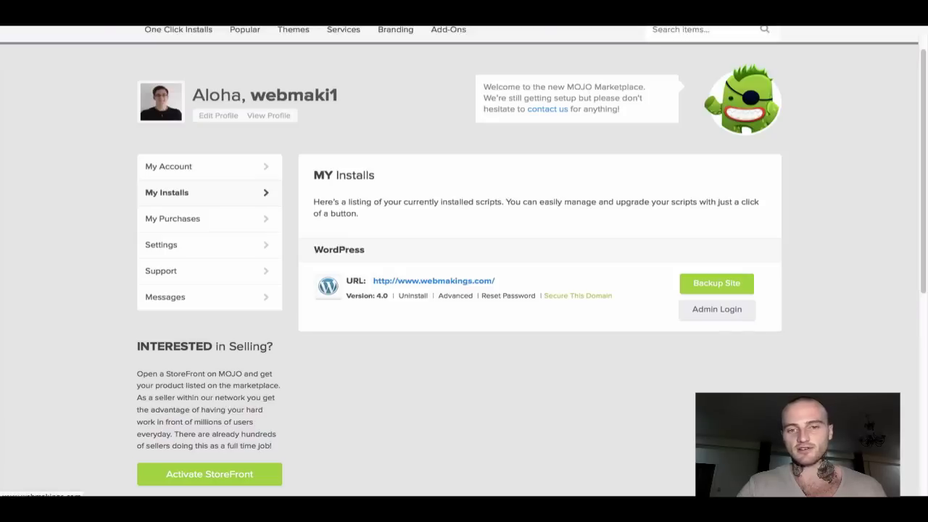
right_click(469, 281)
left_click(507, 294)
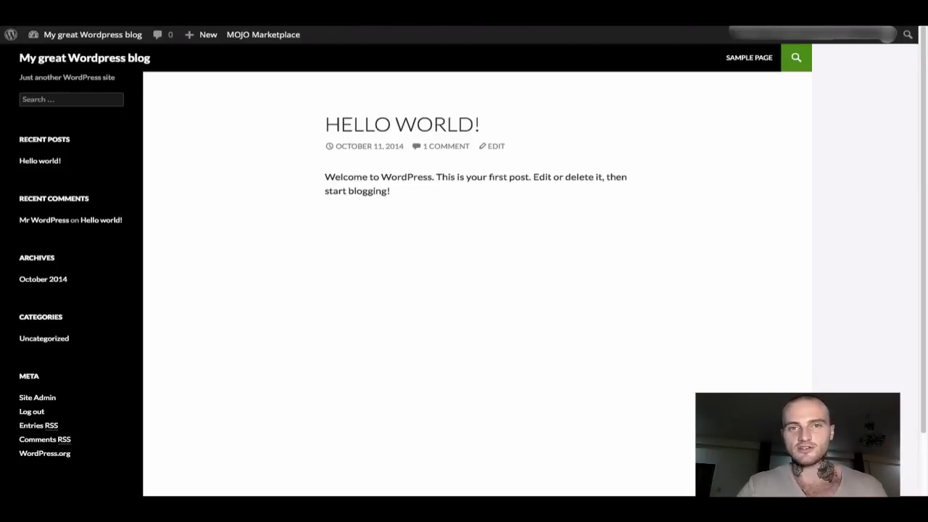
Close the live site tab and open the WordPress Admin Login for My great Wordpress blog
key("ctrl+w")
left_click(716, 308)
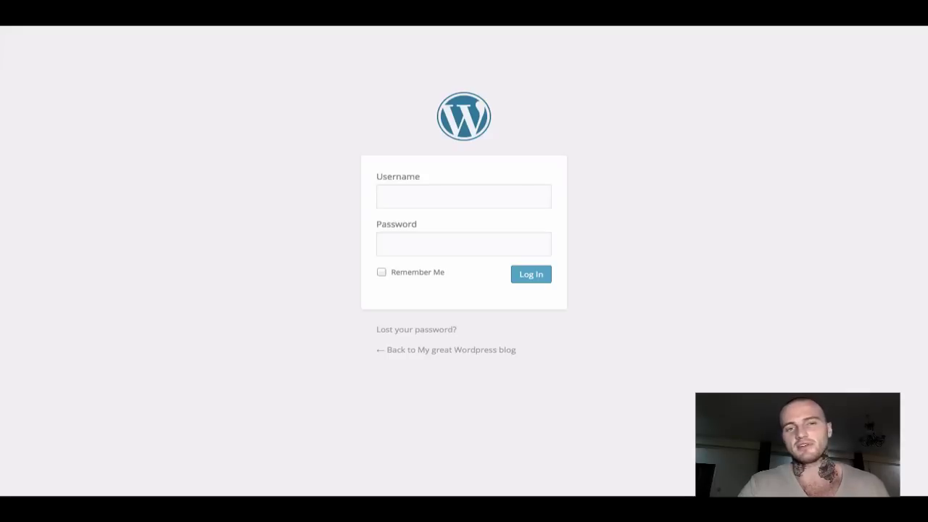
Select the username and password fields on the WordPress login form, leaving both blank
left_click(379, 197)
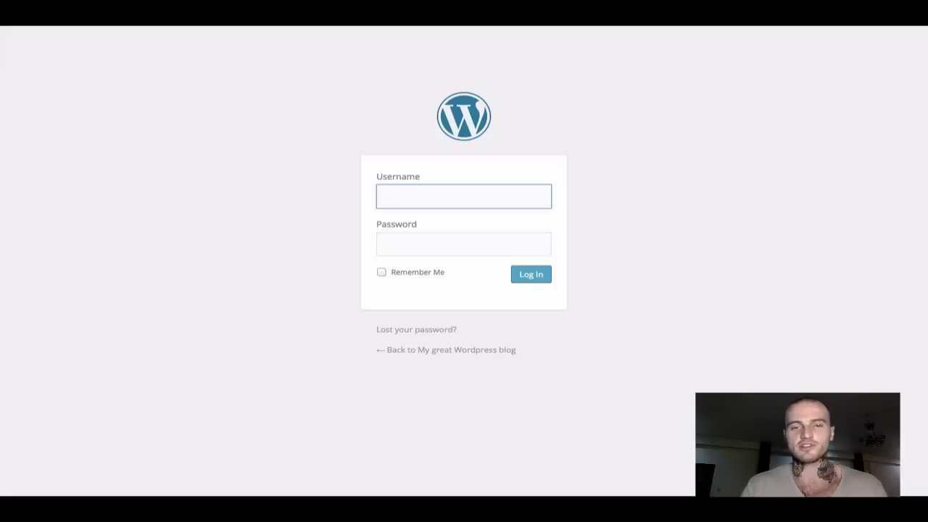
left_click(379, 244)
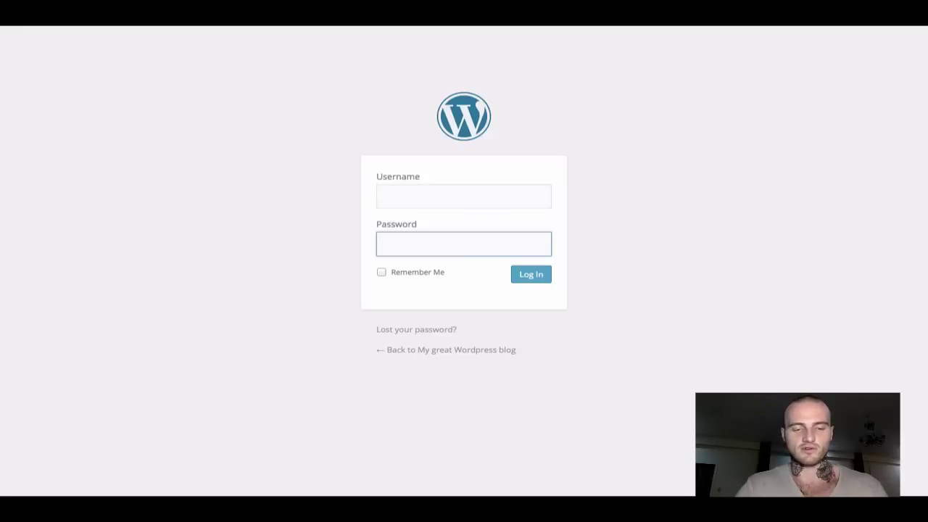
left_click(379, 196)
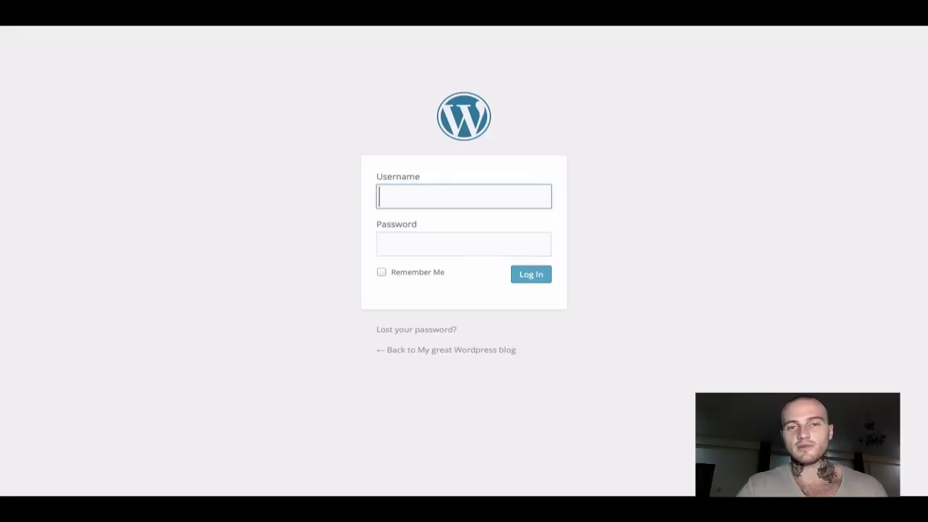
left_click(379, 244)
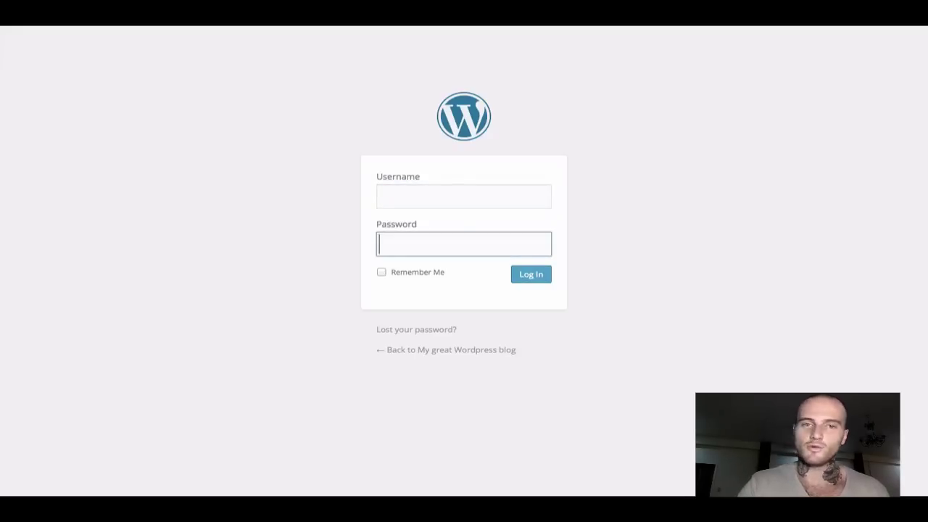